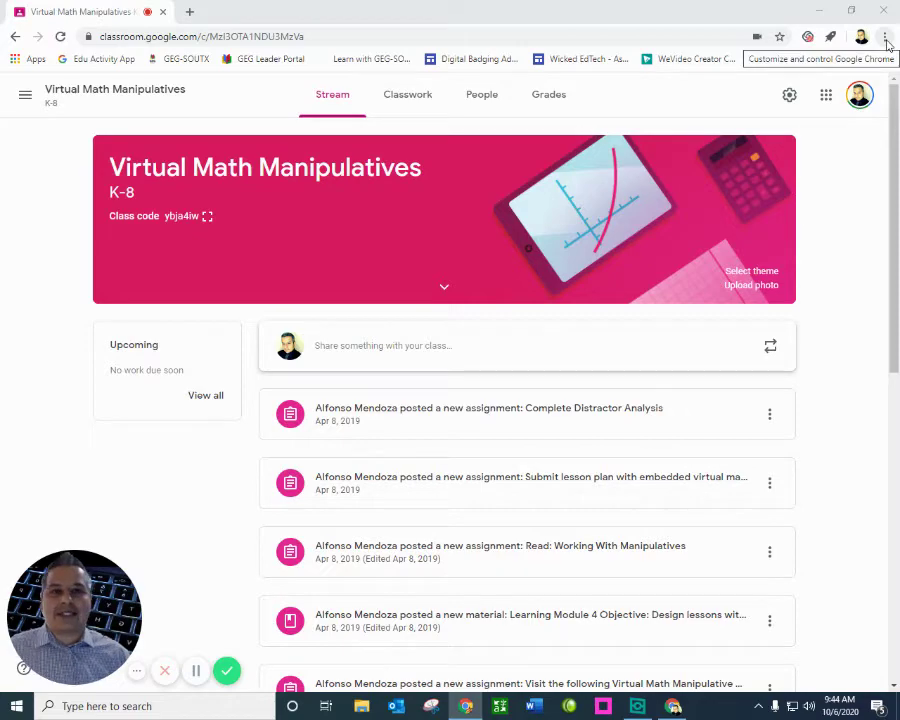
- Open the Chrome settings, search them for "Languag" and expand the Language options
left_click(885, 37)
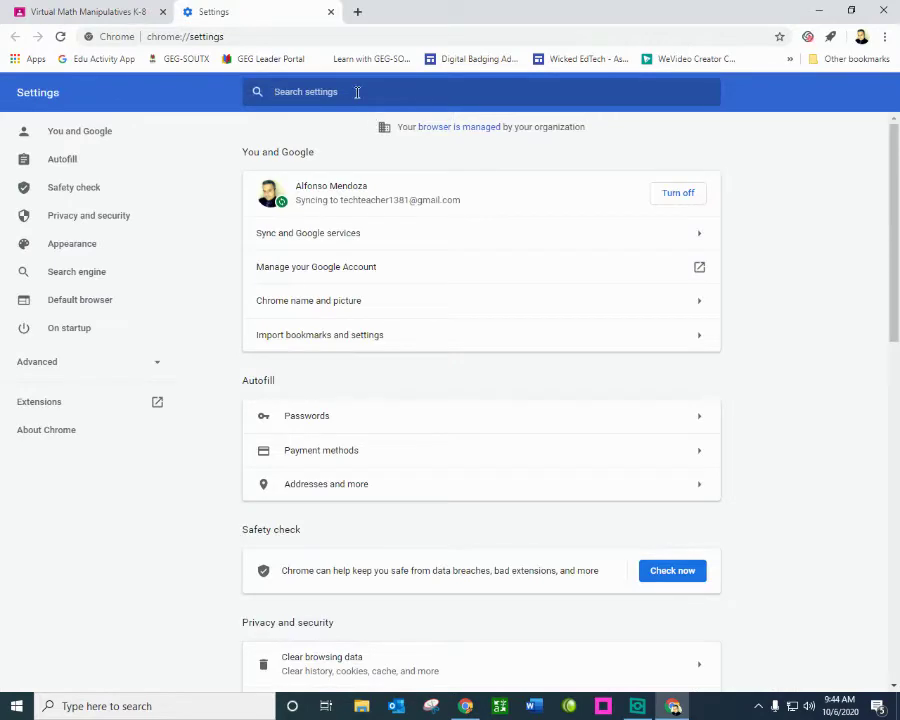
type("Langua")
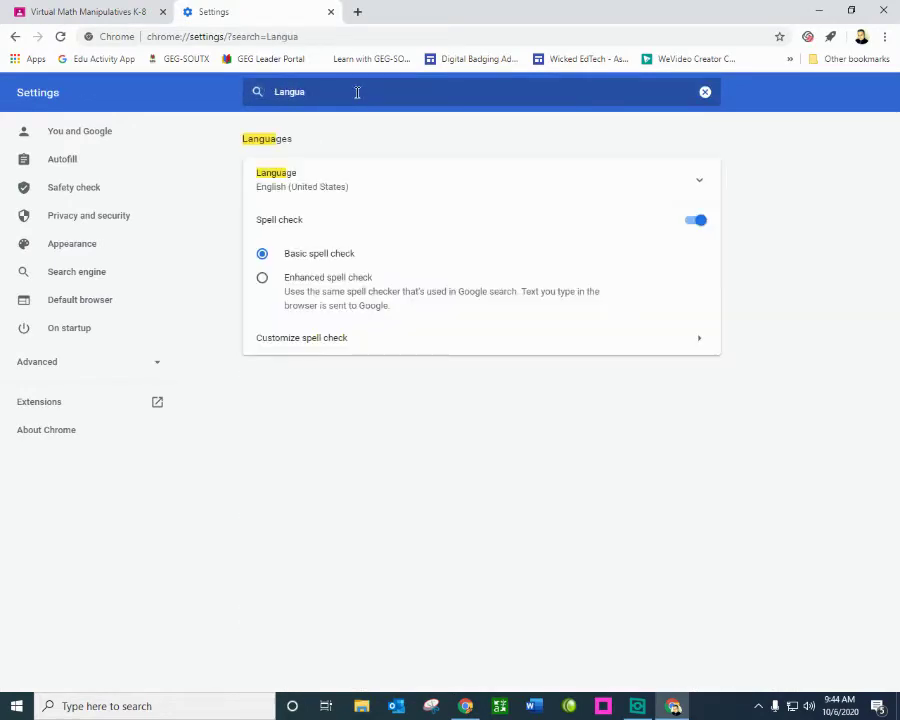
type("g")
left_click(700, 186)
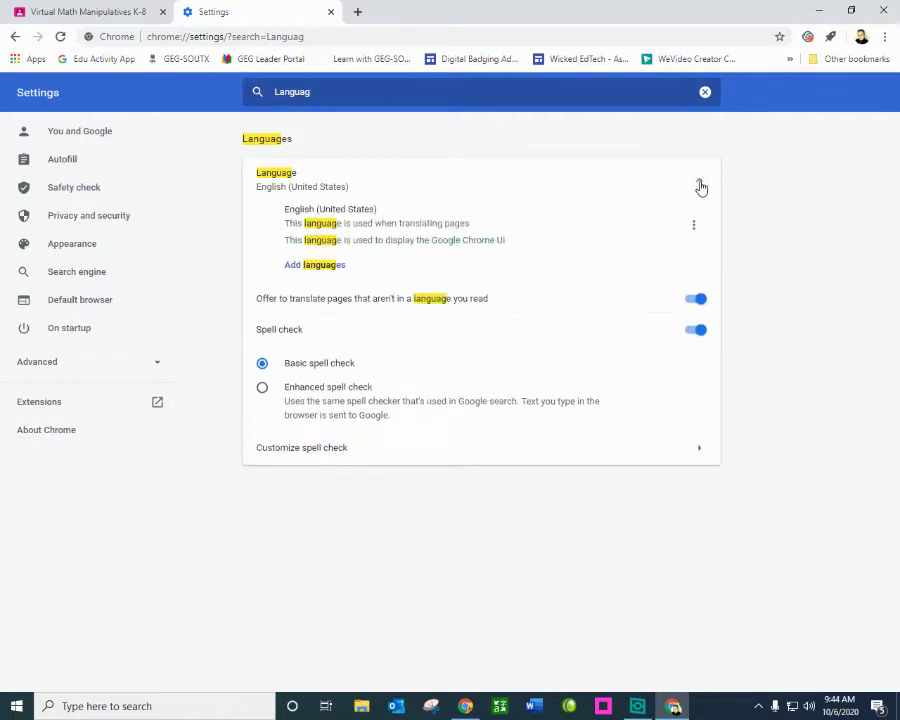
- Find Spanish among the available languages and add Spanish (United States) to the browser's preferred languages
left_click(326, 267)
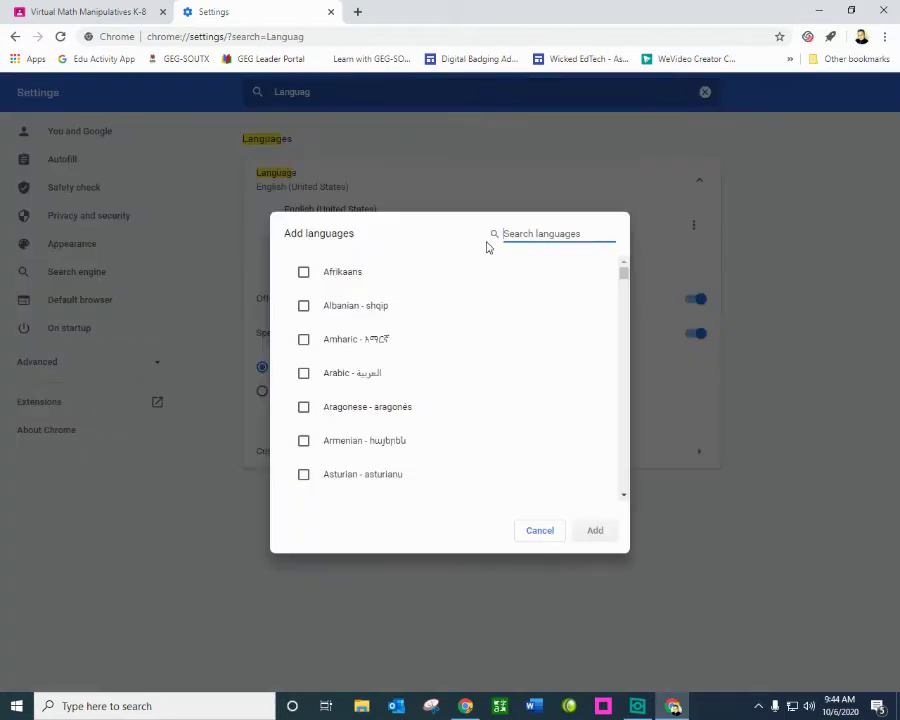
type("spanish")
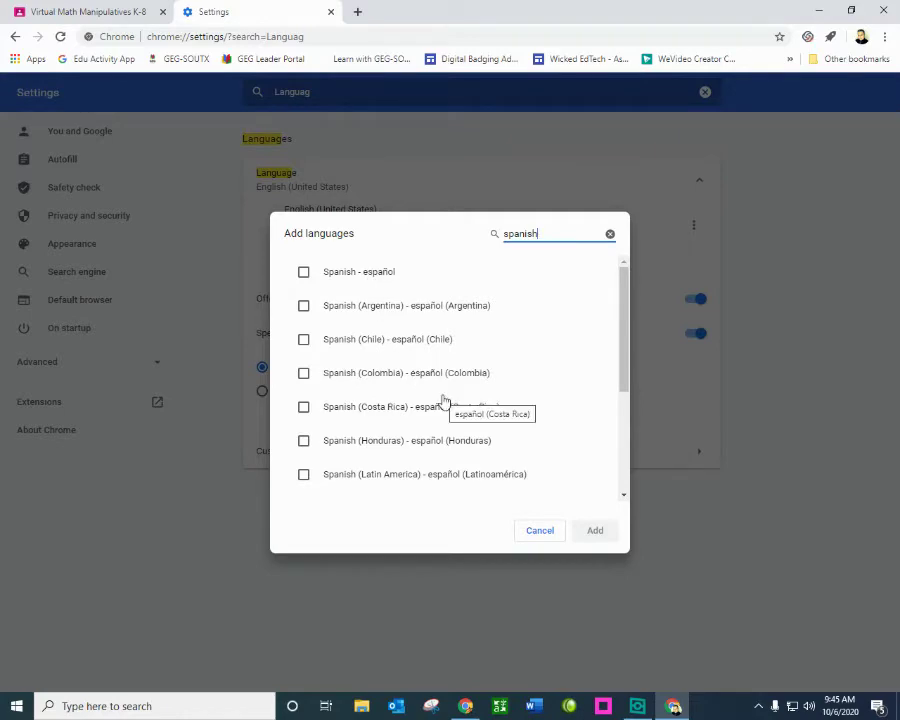
scroll(444, 401, "down", 1)
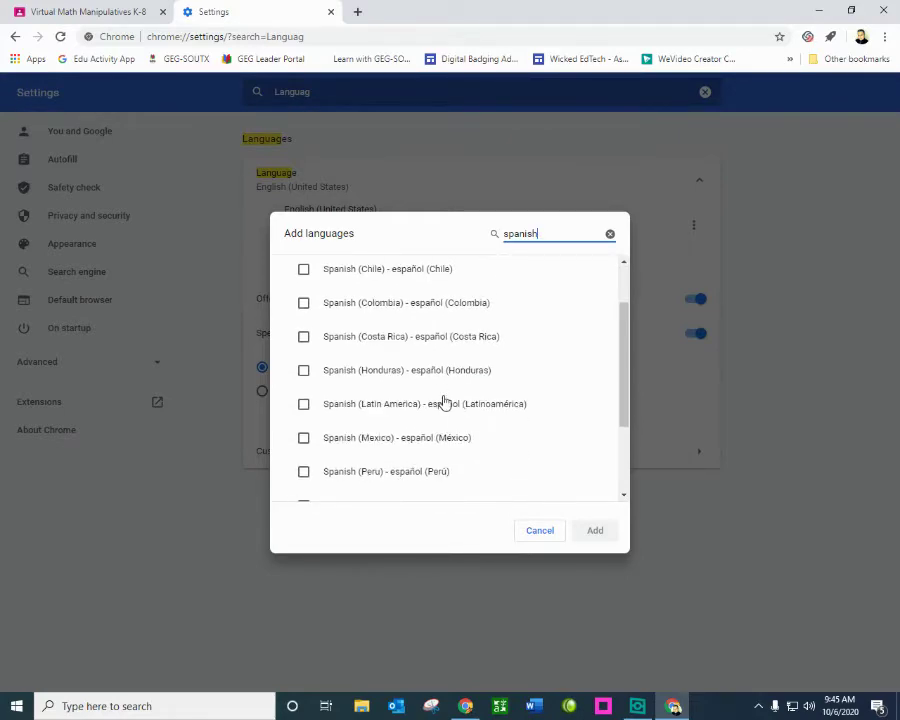
scroll(385, 292, "up", 1)
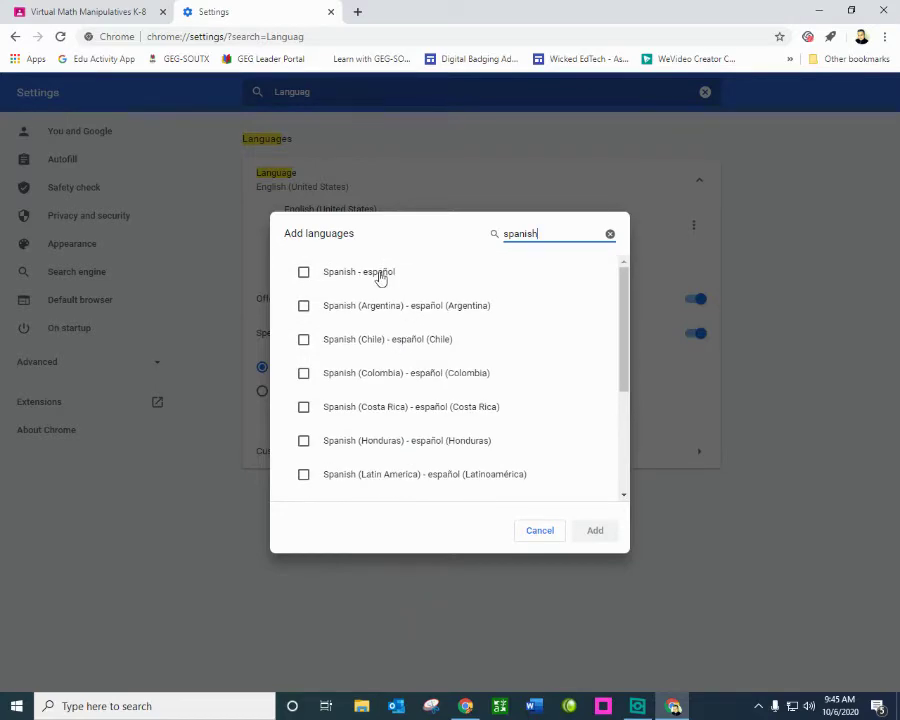
scroll(466, 318, "down", 1)
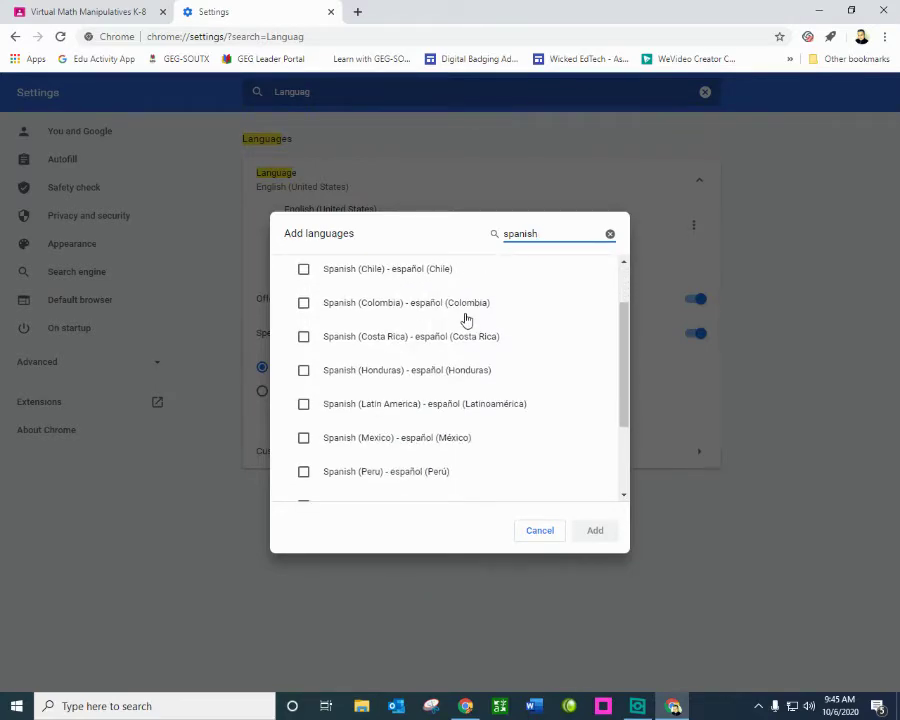
scroll(466, 318, "down", 1)
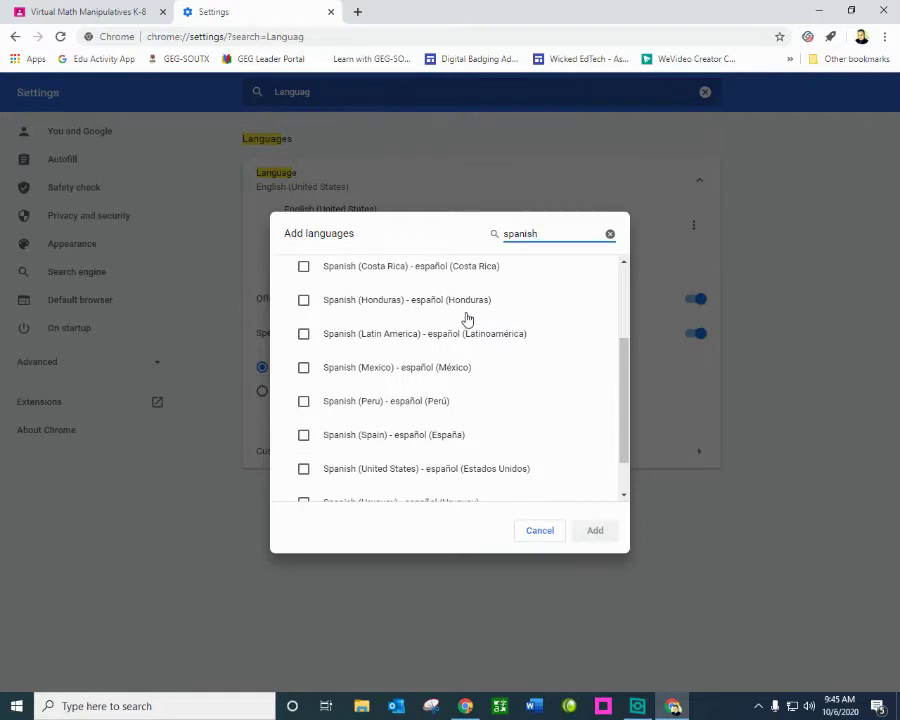
scroll(466, 318, "down", 1)
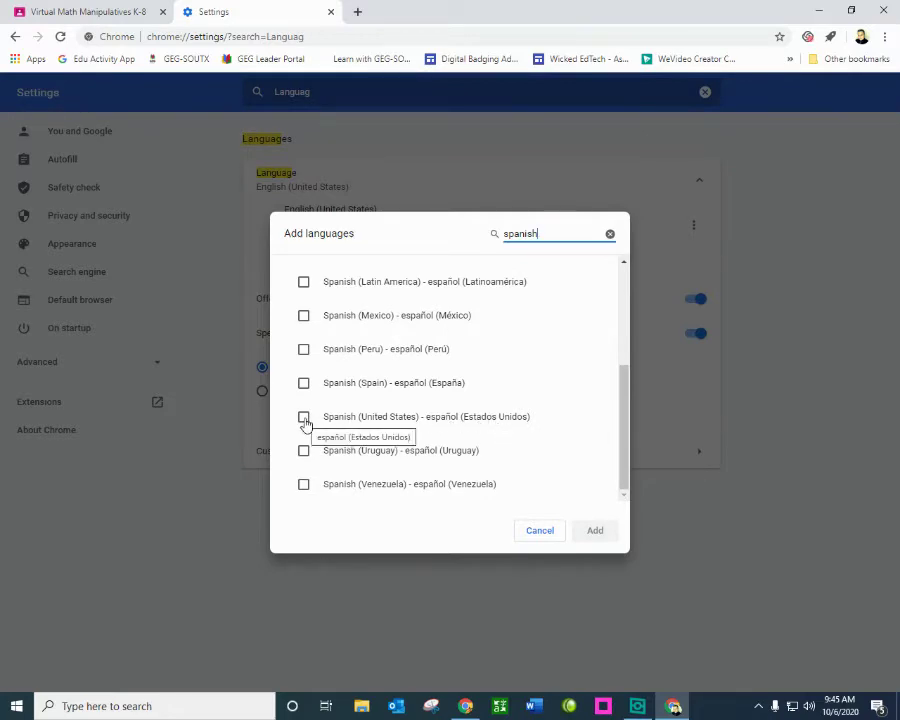
left_click(303, 417)
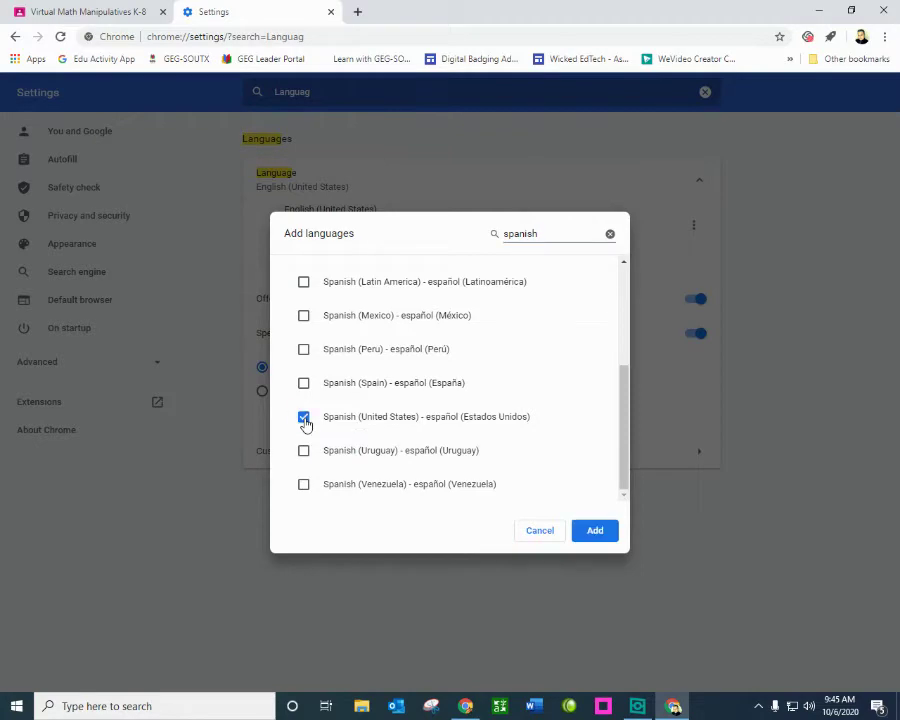
left_click(594, 530)
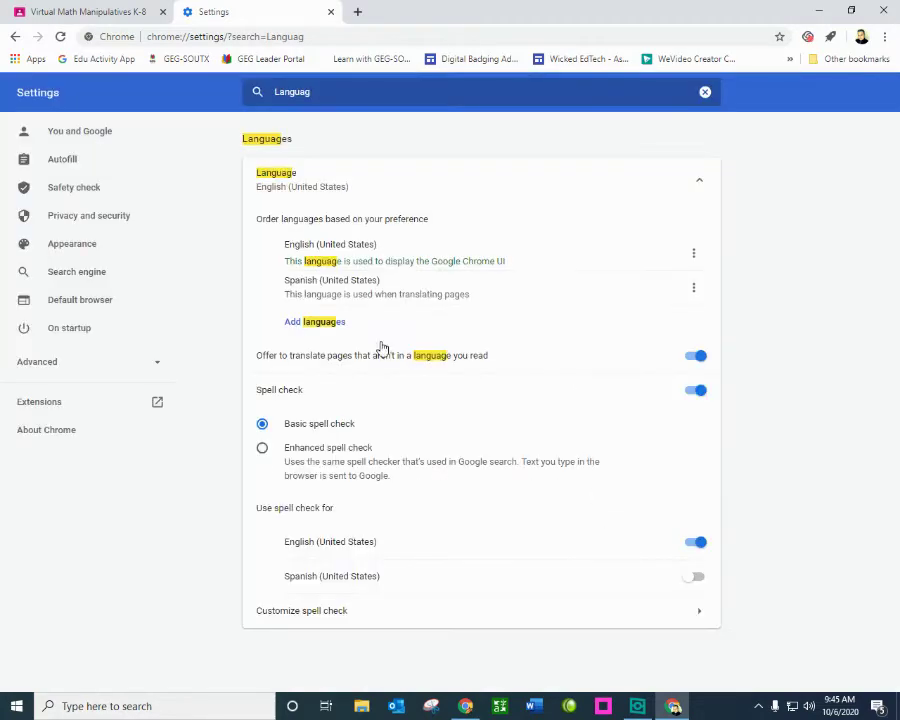
- Add Korean to the browser's preferred languages and close the settings
left_click(314, 322)
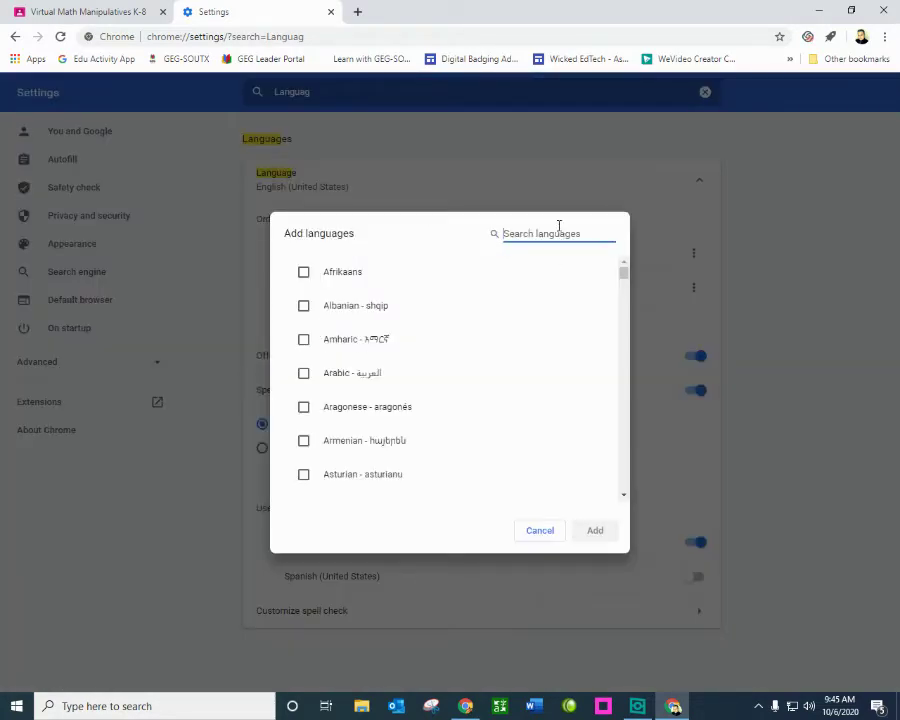
type("korean")
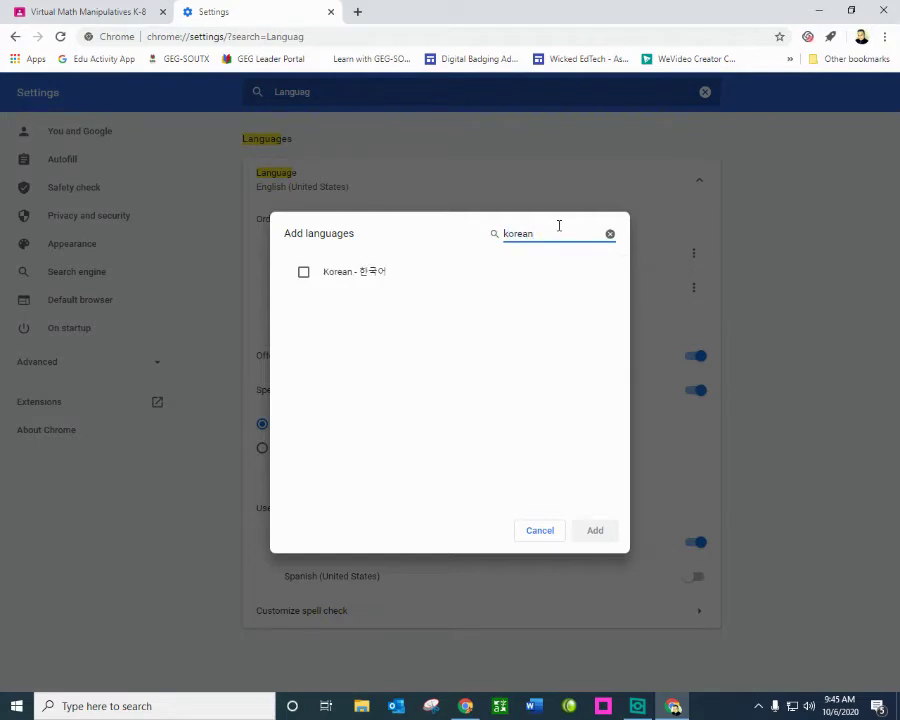
left_click(305, 274)
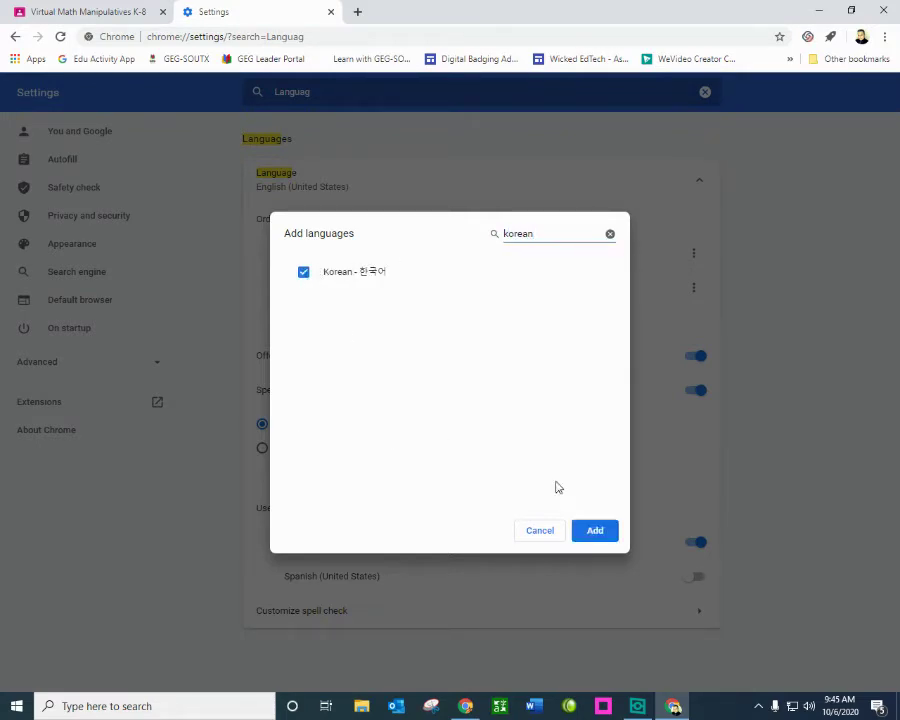
left_click(597, 532)
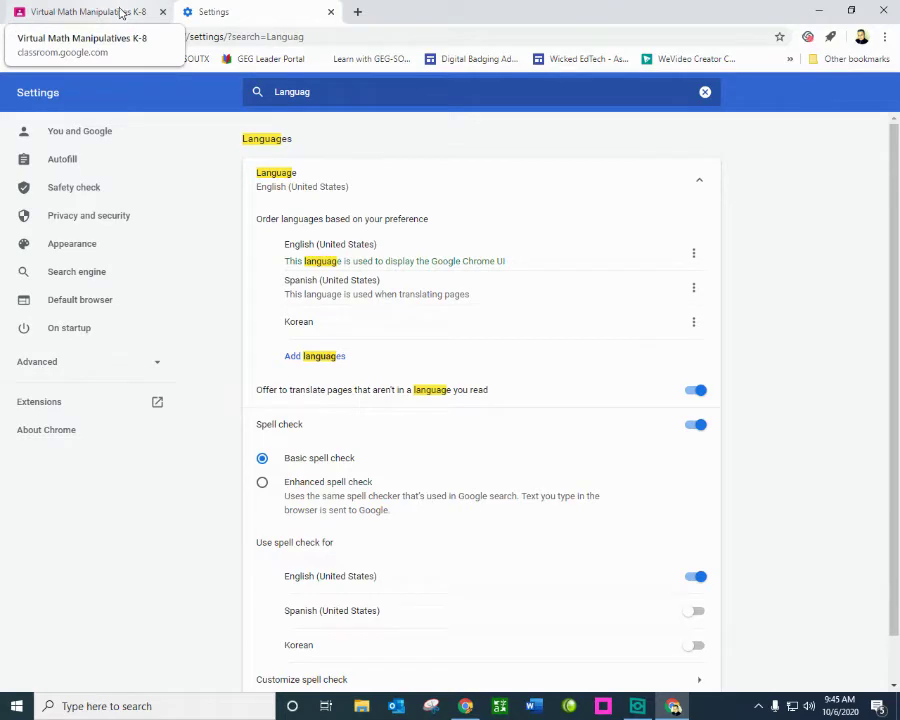
left_click(331, 12)
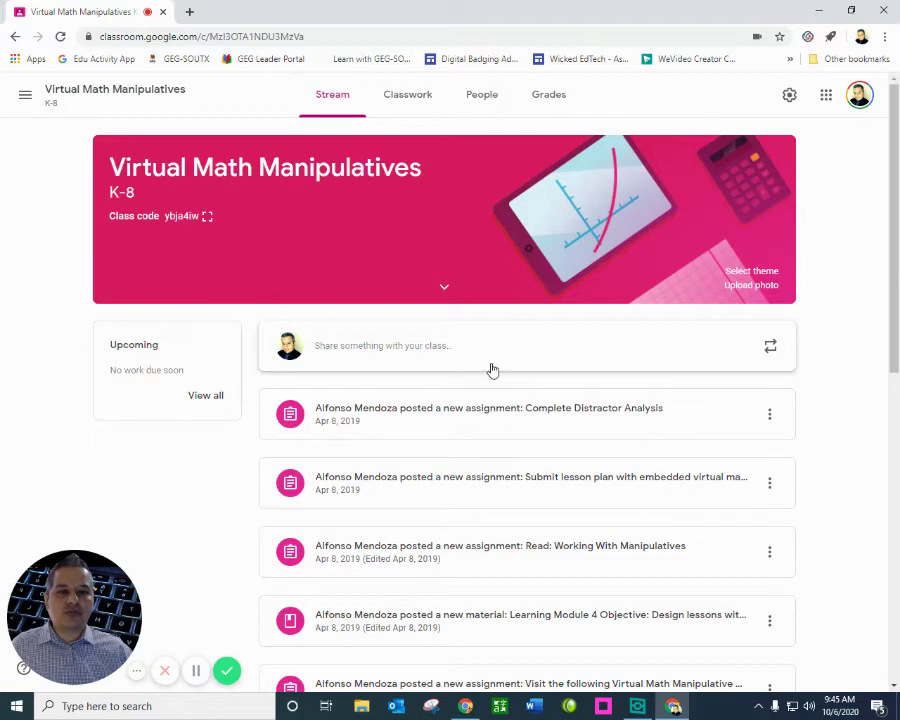
- Translate the Virtual Math Manipulatives class stream into Spanish and dismiss the translation popup
right_click(442, 217)
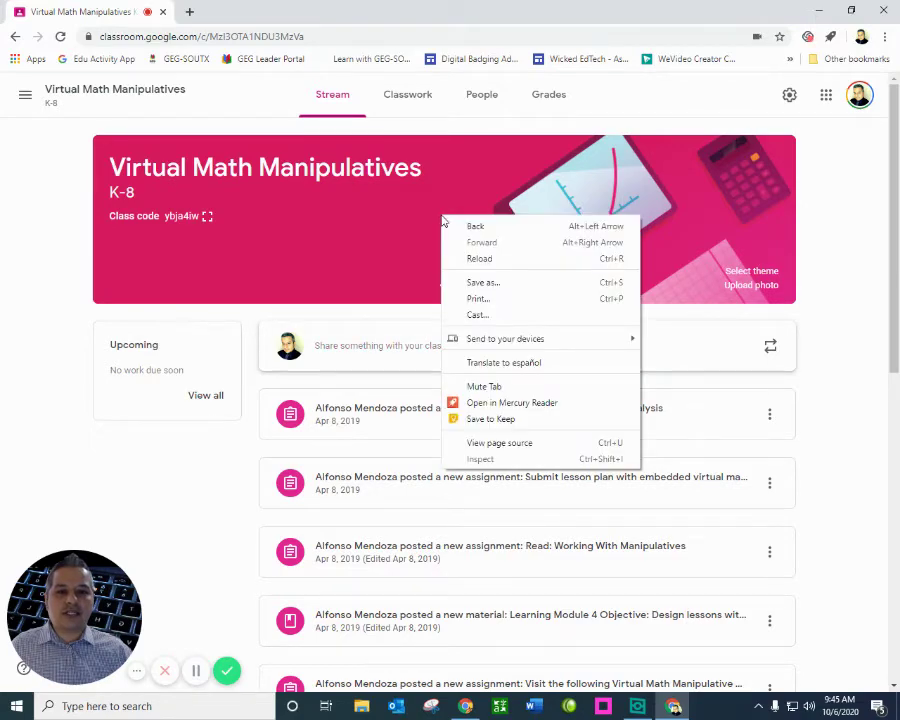
left_click(505, 364)
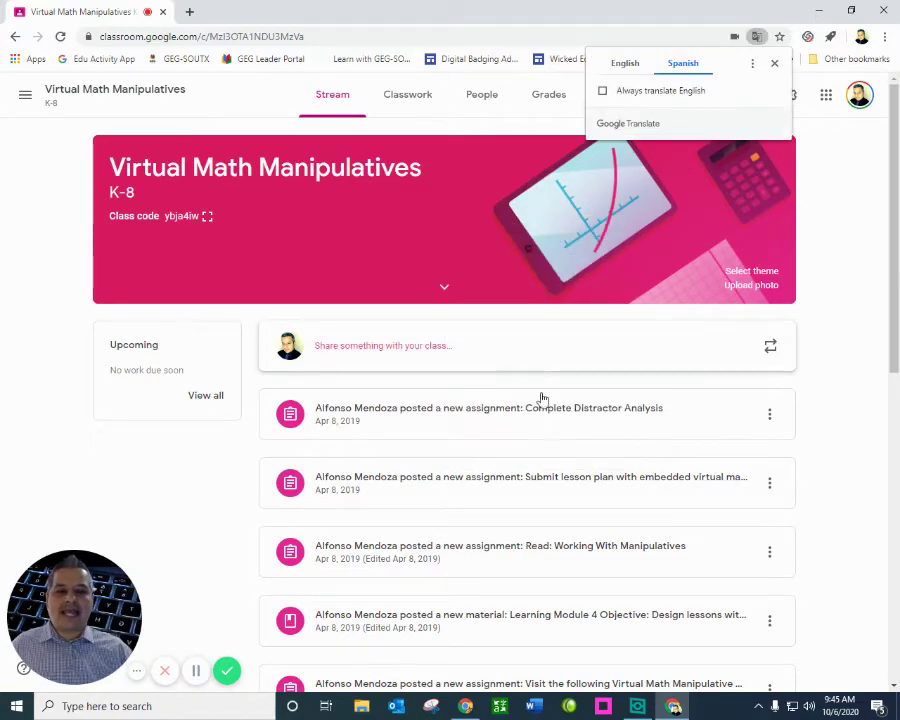
left_click(825, 401)
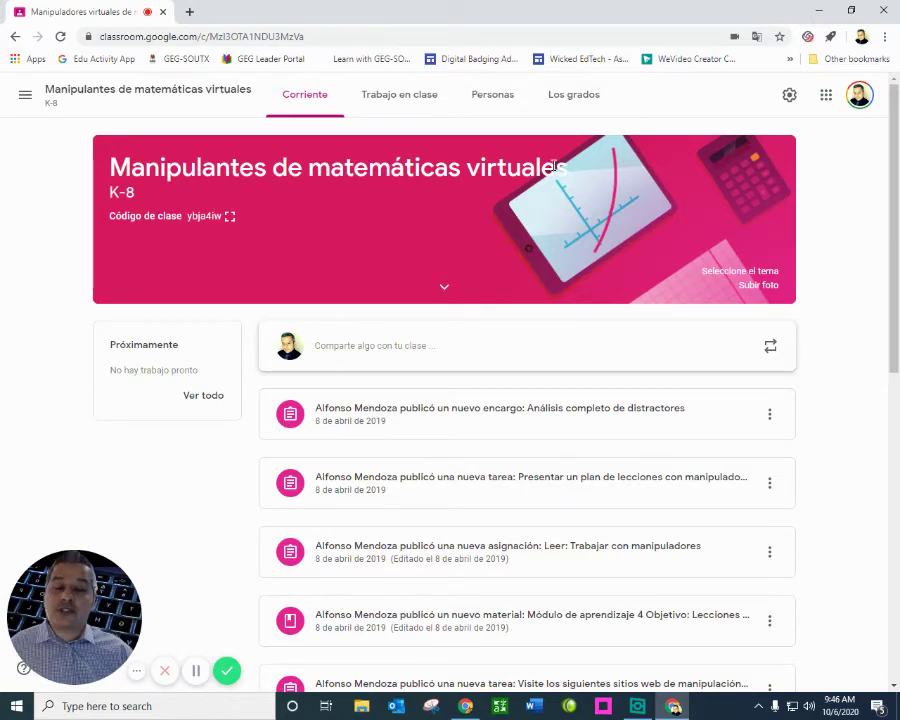
- Open the class's Classwork page and switch its partial translation back to English
left_click(400, 96)
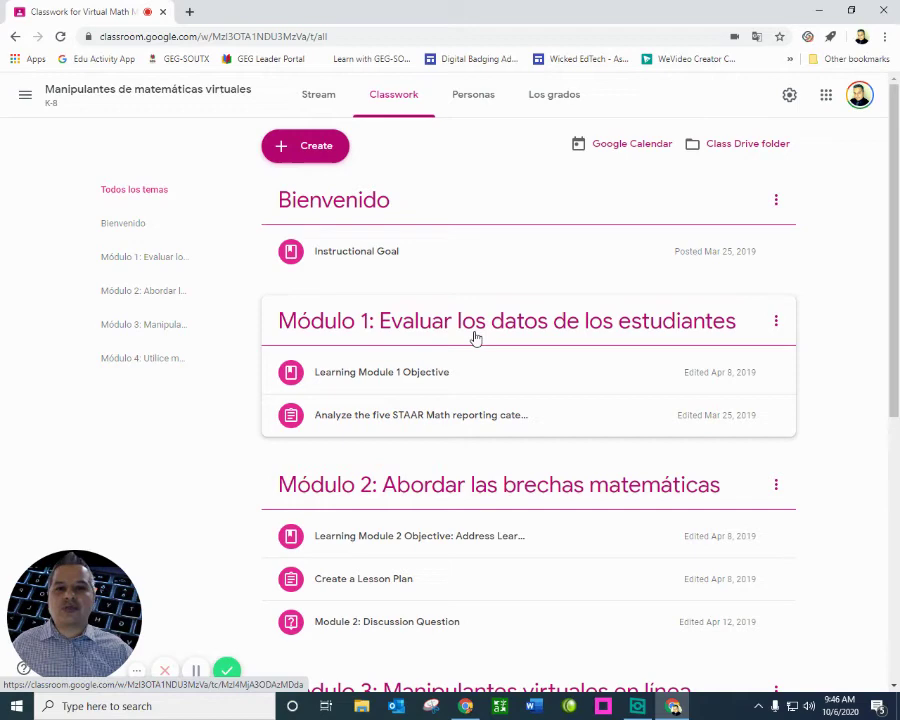
right_click(489, 157)
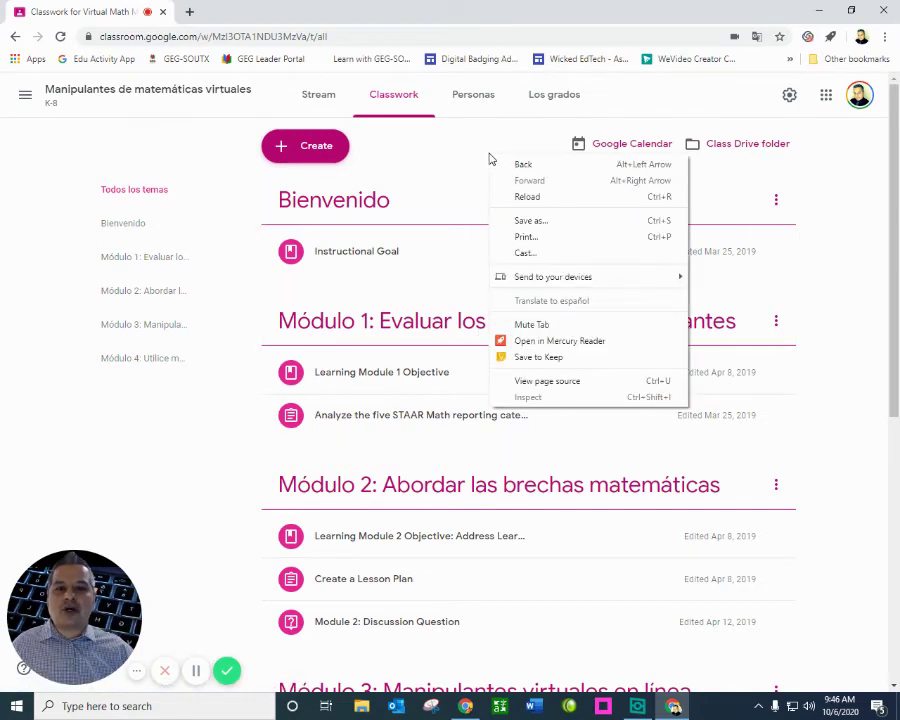
left_click(756, 37)
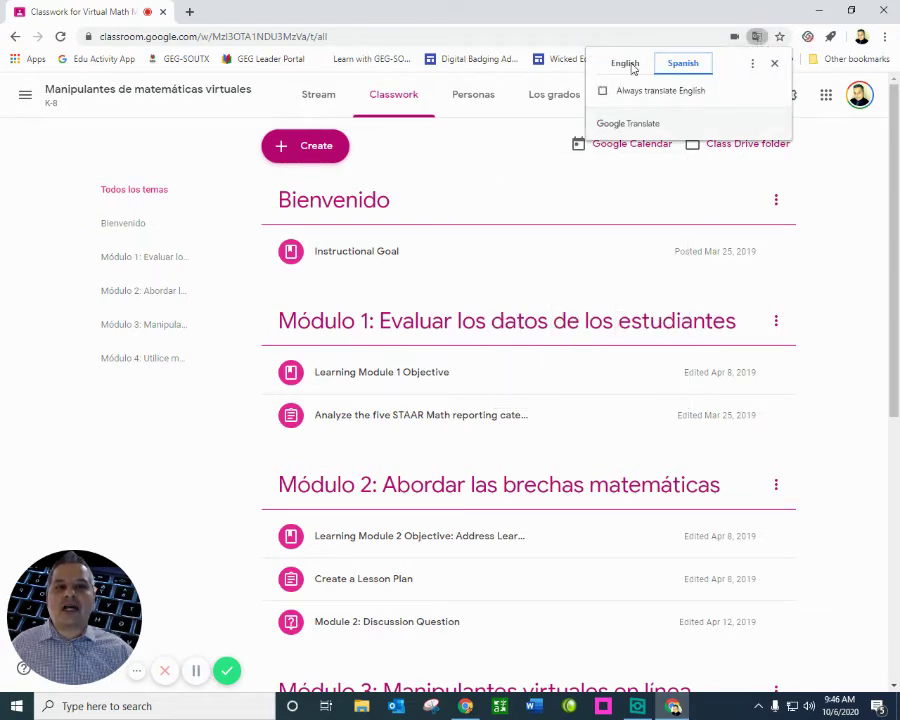
left_click(627, 64)
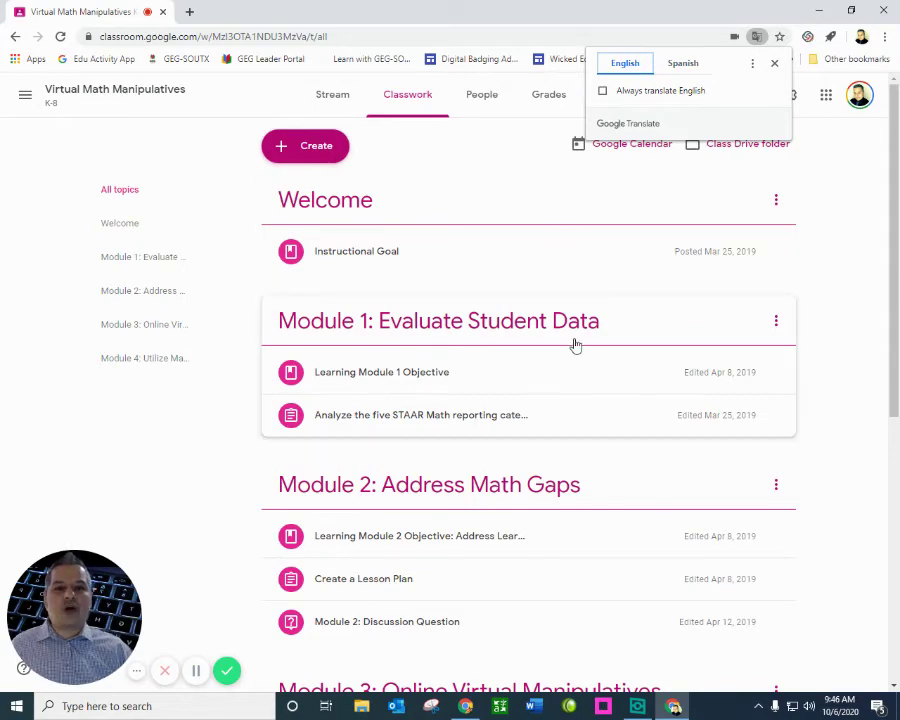
- Look through the Classwork modules in English and translate the whole page into Spanish
scroll(572, 344, "down", 1)
scroll(575, 345, "down", 2)
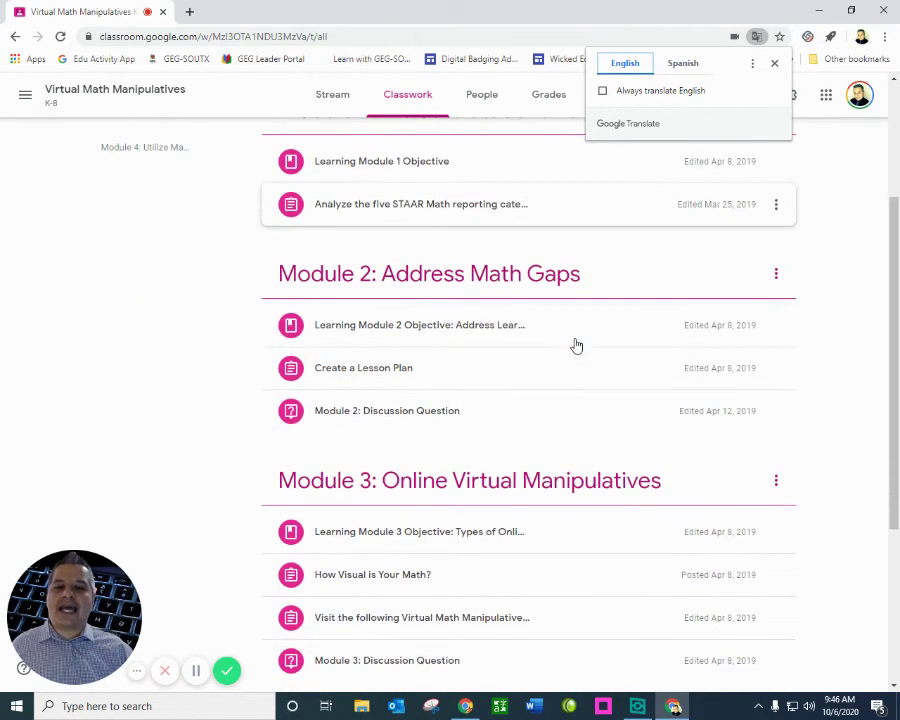
scroll(576, 345, "down", 1)
scroll(576, 345, "down", 1)
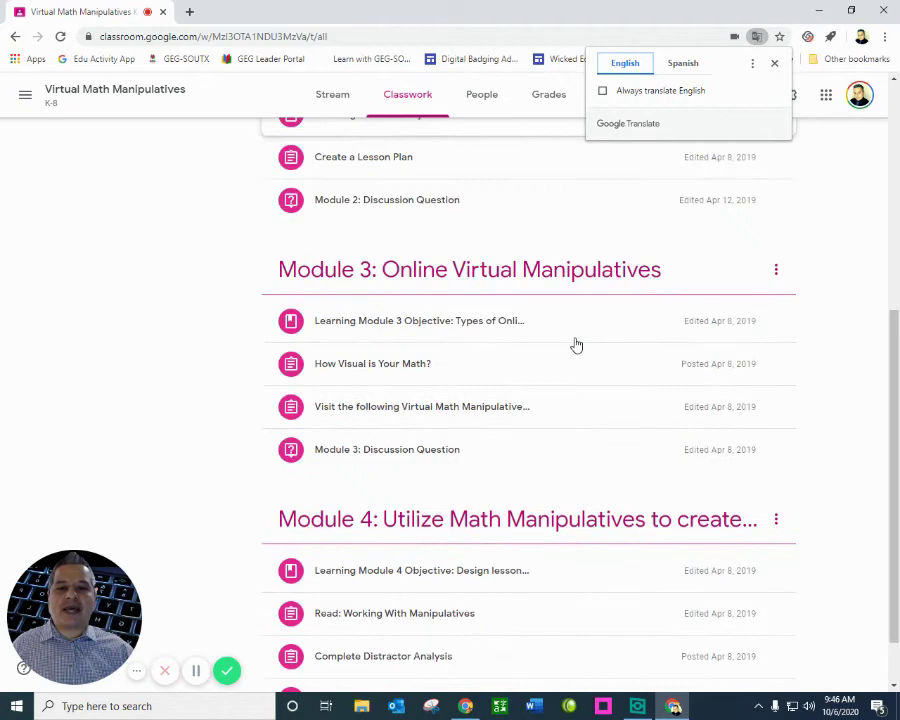
left_click(692, 68)
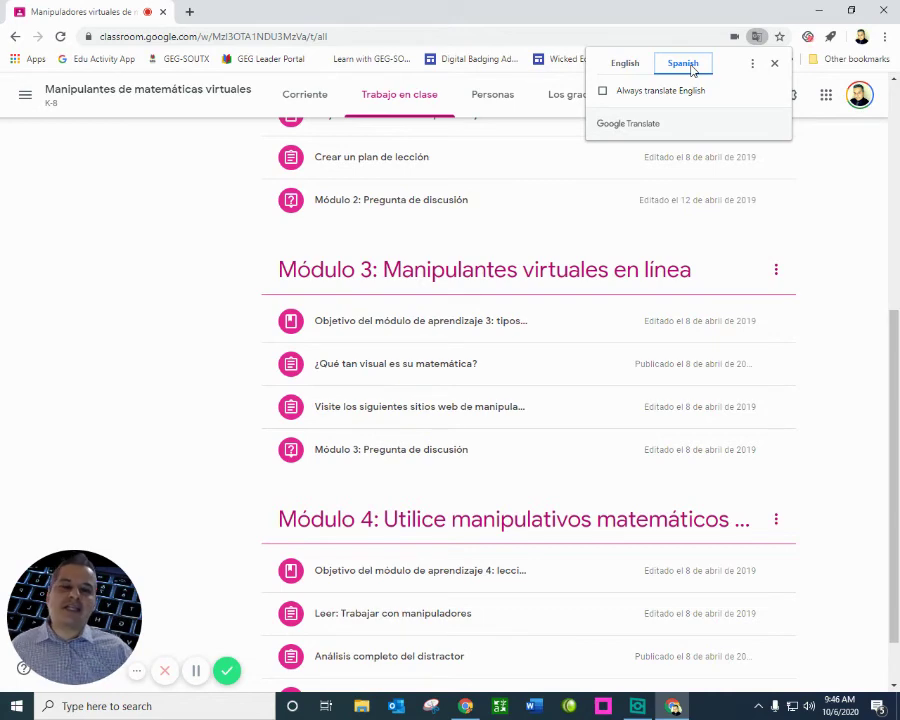
- Examine the list of other languages the page can be translated into, and close it without choosing one
left_click(753, 66)
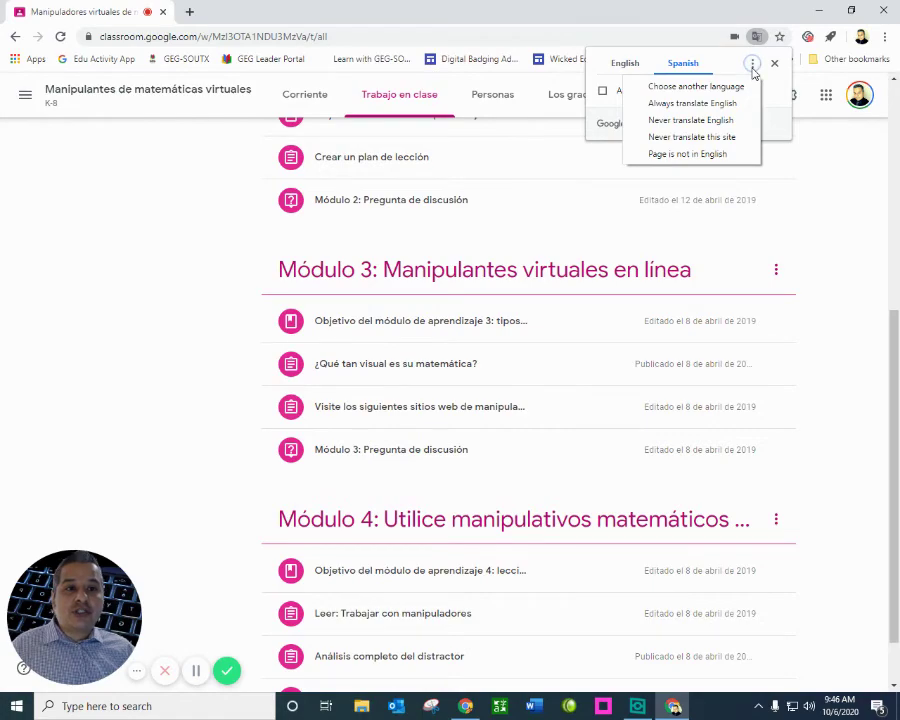
left_click(743, 88)
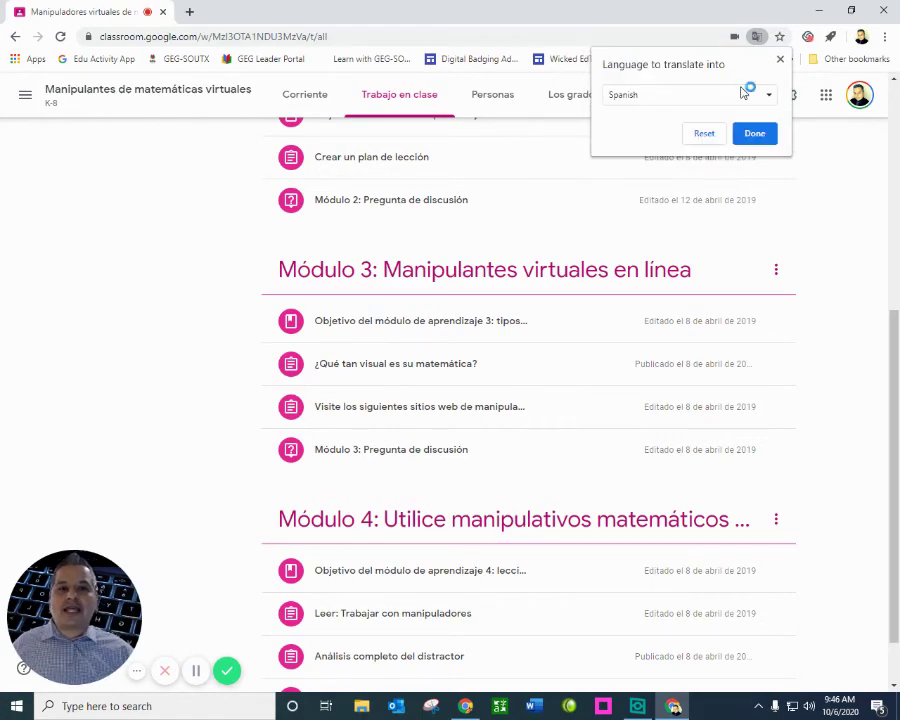
left_click(760, 100)
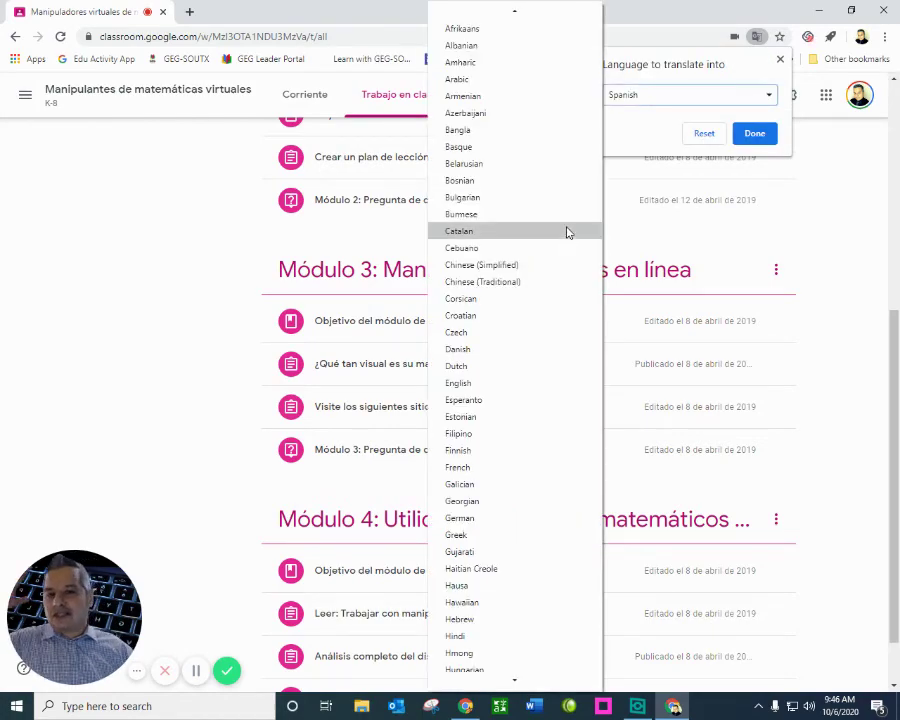
scroll(566, 232, "down", 3)
scroll(566, 232, "down", 9)
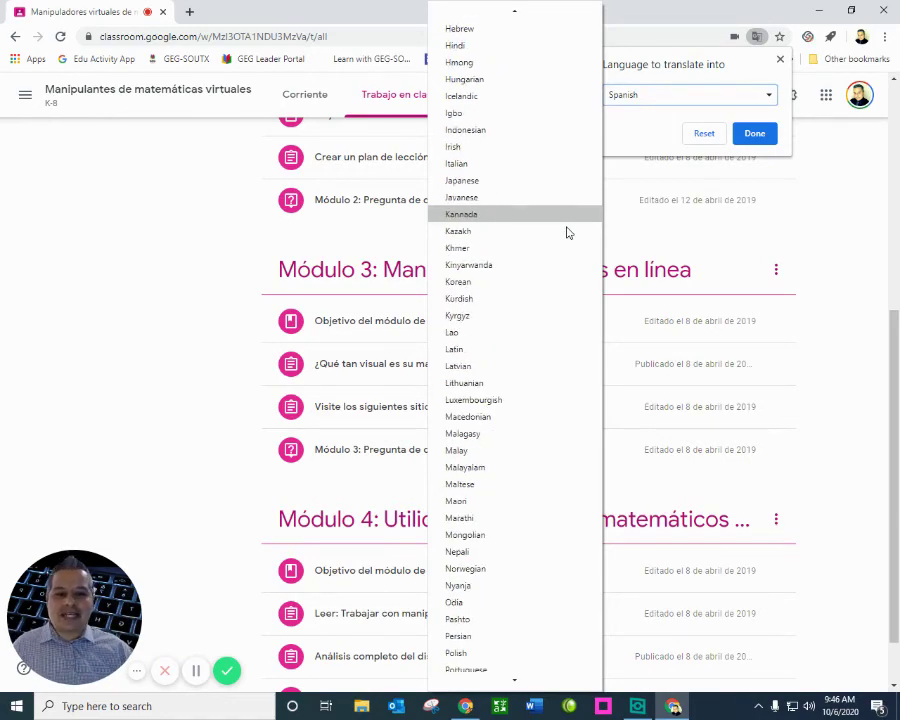
scroll(566, 232, "down", 10)
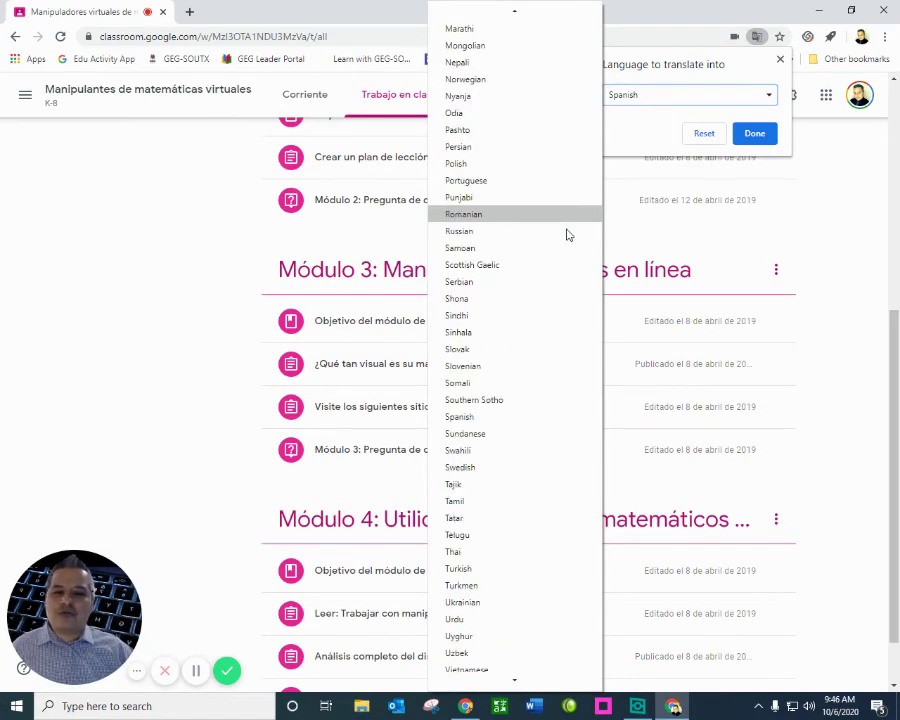
scroll(566, 234, "down", 2)
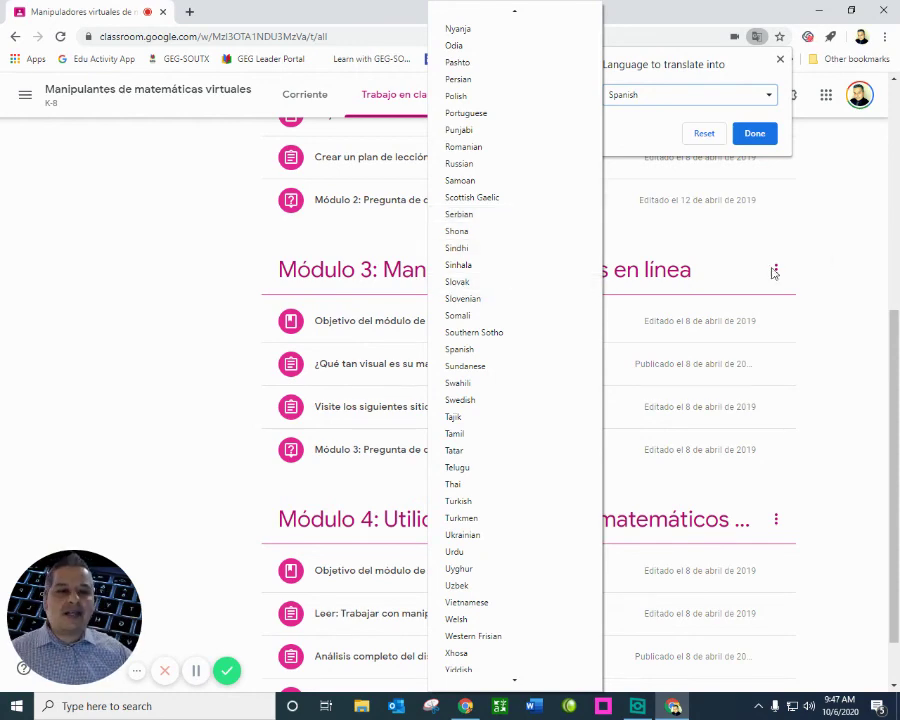
left_click(836, 255)
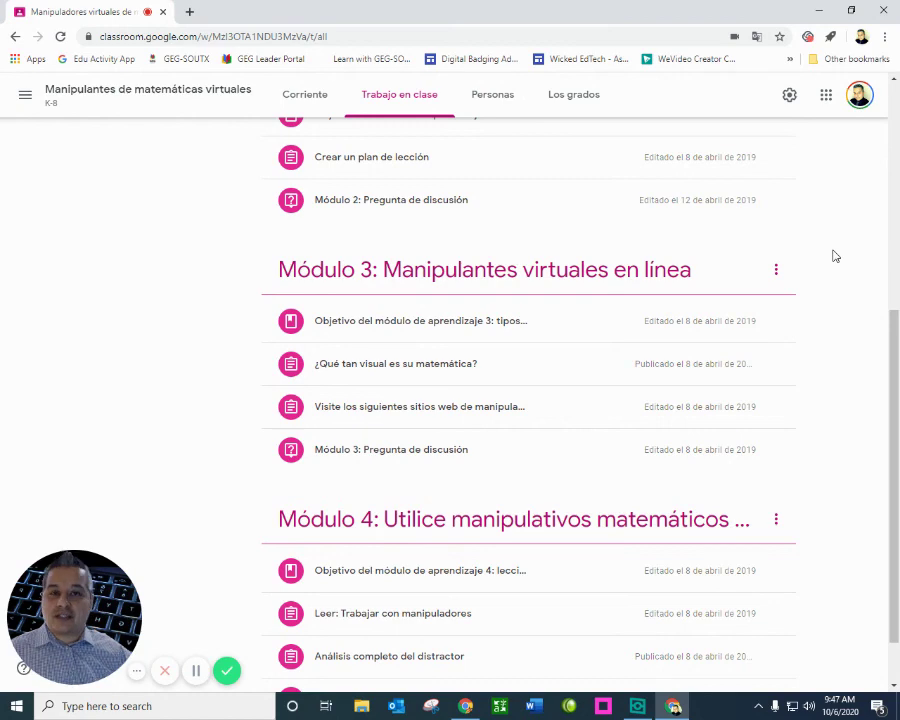